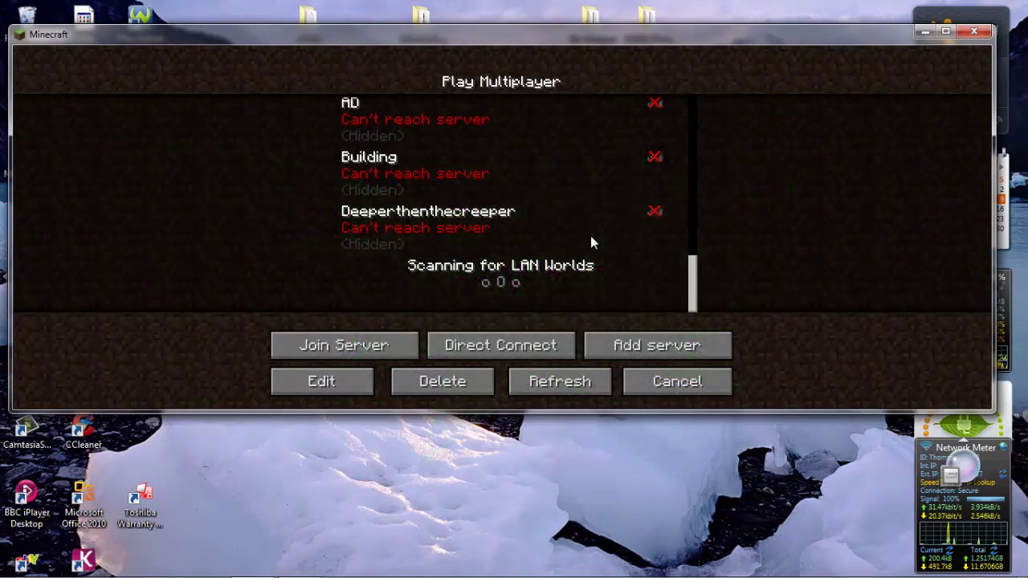
Move the Minecraft window aside to uncover the desktop shortcuts
scroll(590, 246, "down", 1)
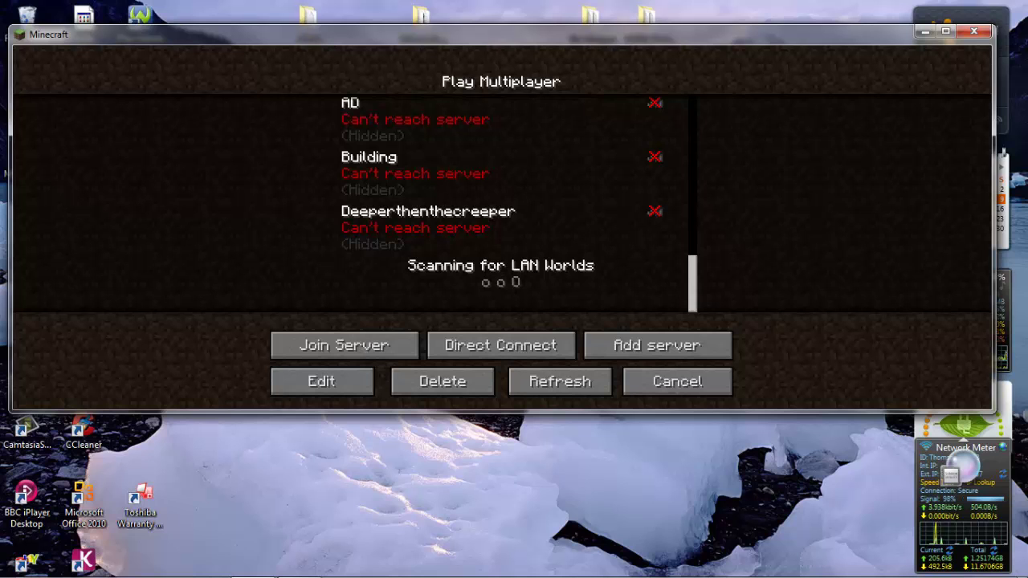
left_click_drag(577, 50, 697, 166)
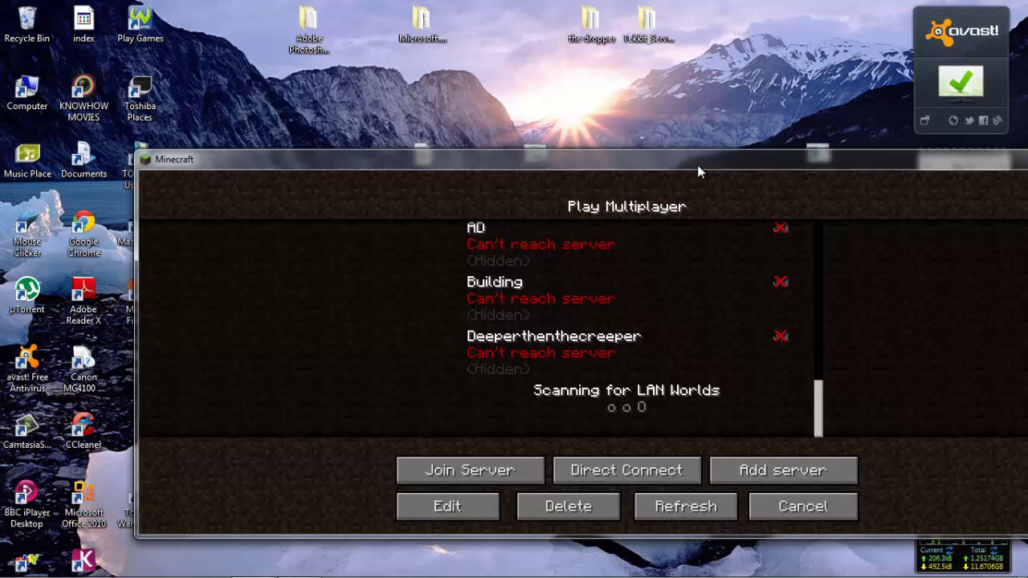
right_click(36, 95)
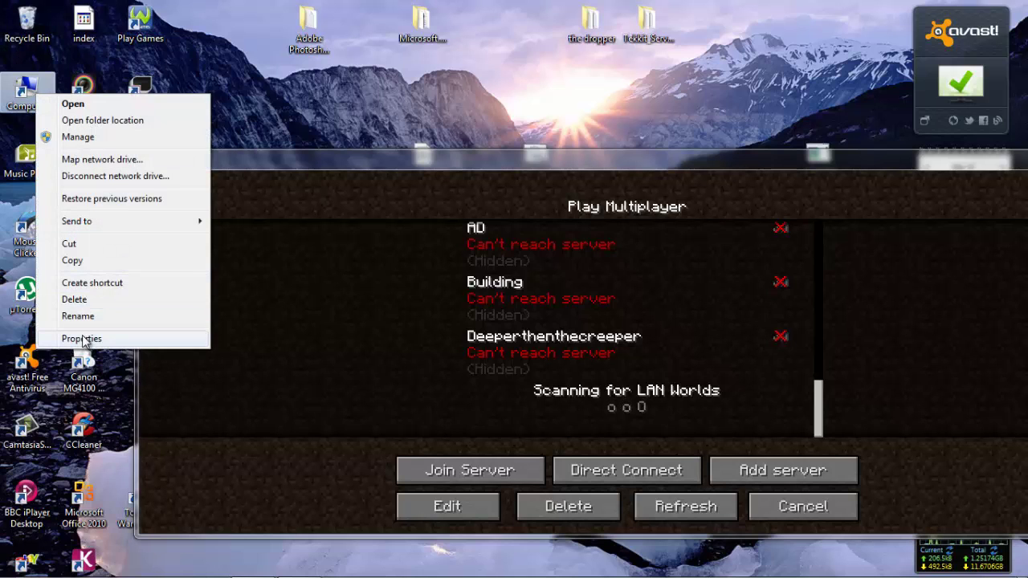
left_click(83, 338)
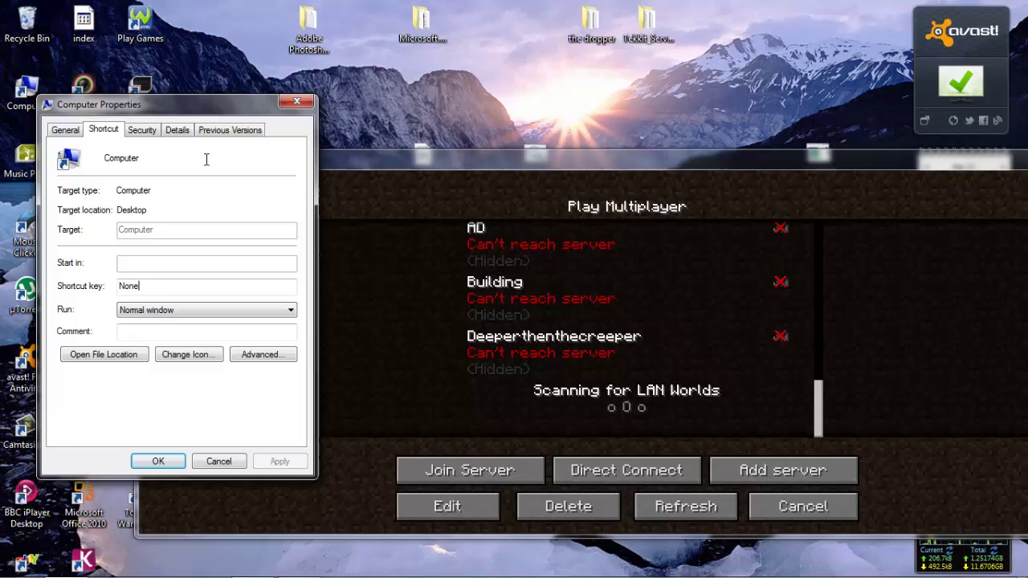
left_click(301, 101)
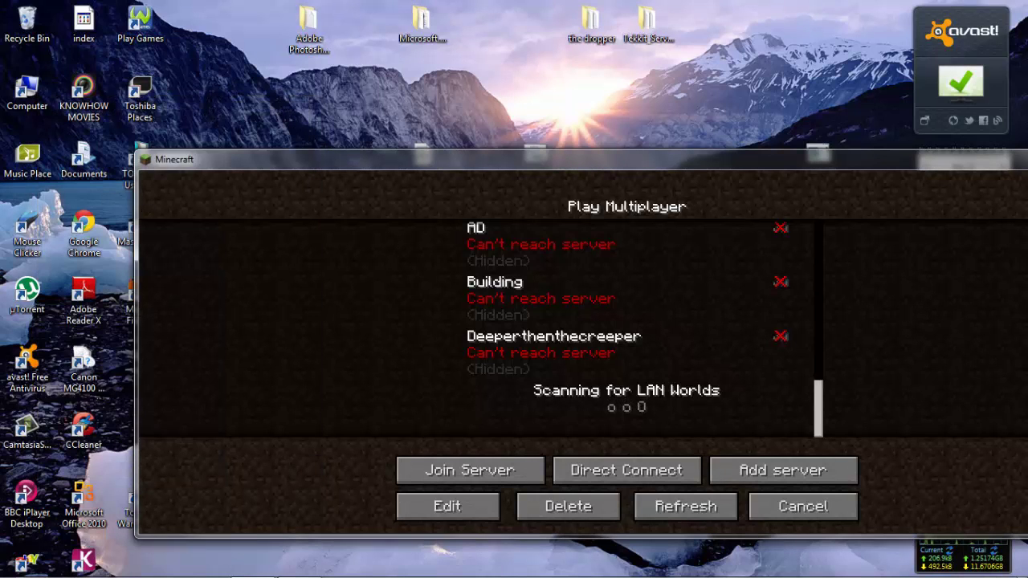
Open the computer's System properties, review the system details, computer name and workgroup information, and close the window
key("super")
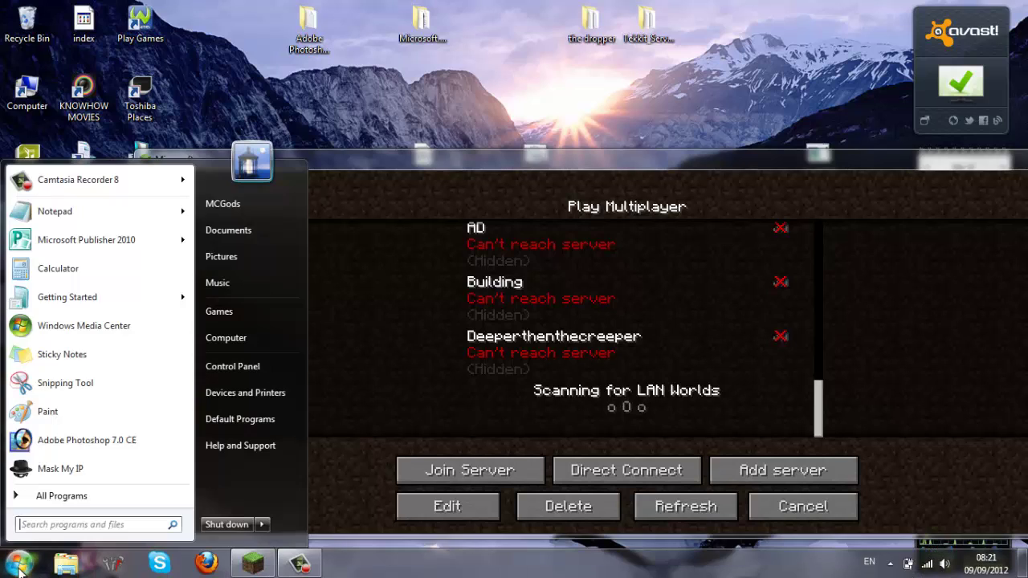
right_click(241, 348)
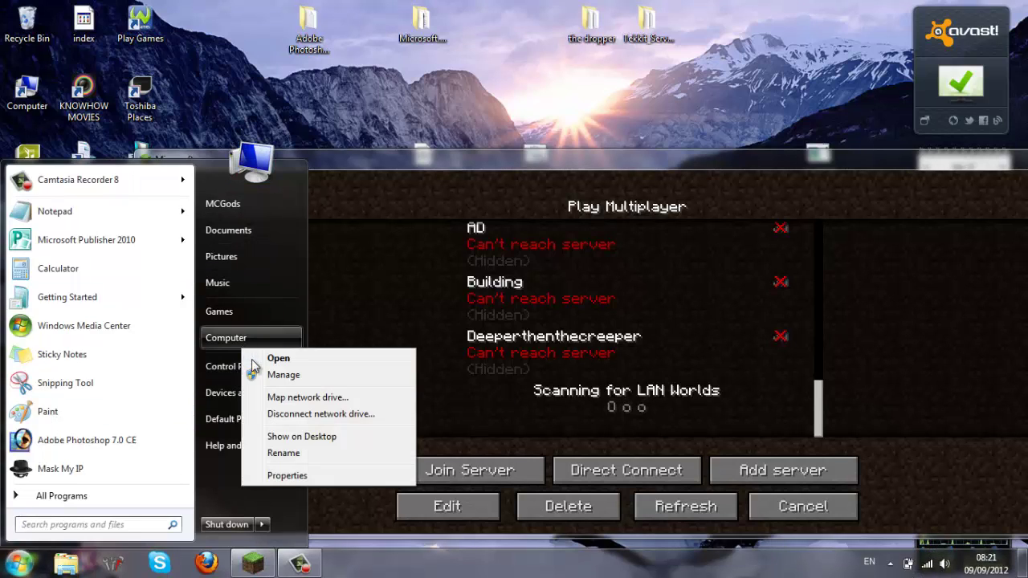
left_click(312, 478)
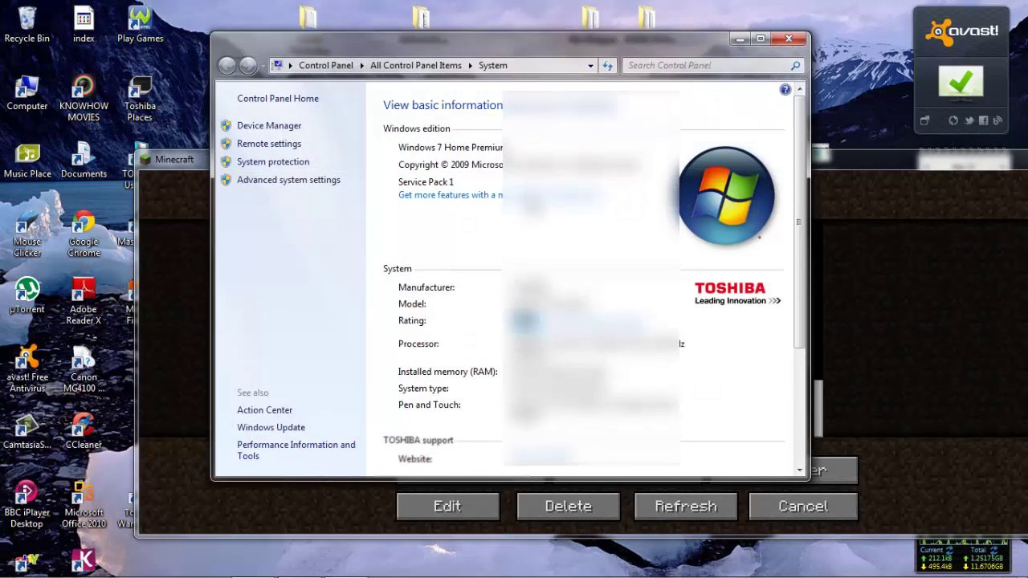
scroll(578, 281, "down", 2)
scroll(445, 453, "down", 3)
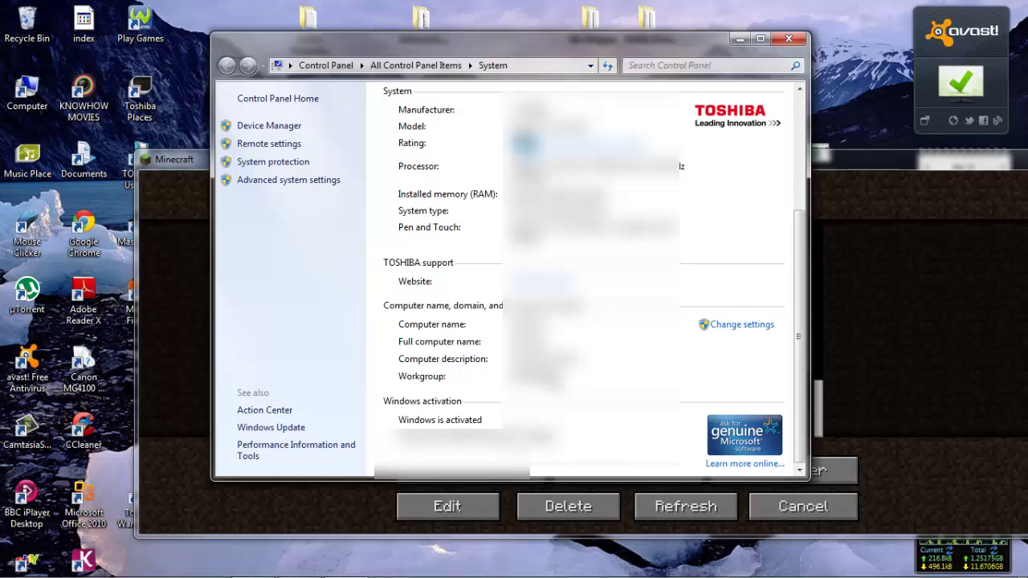
left_click(787, 40)
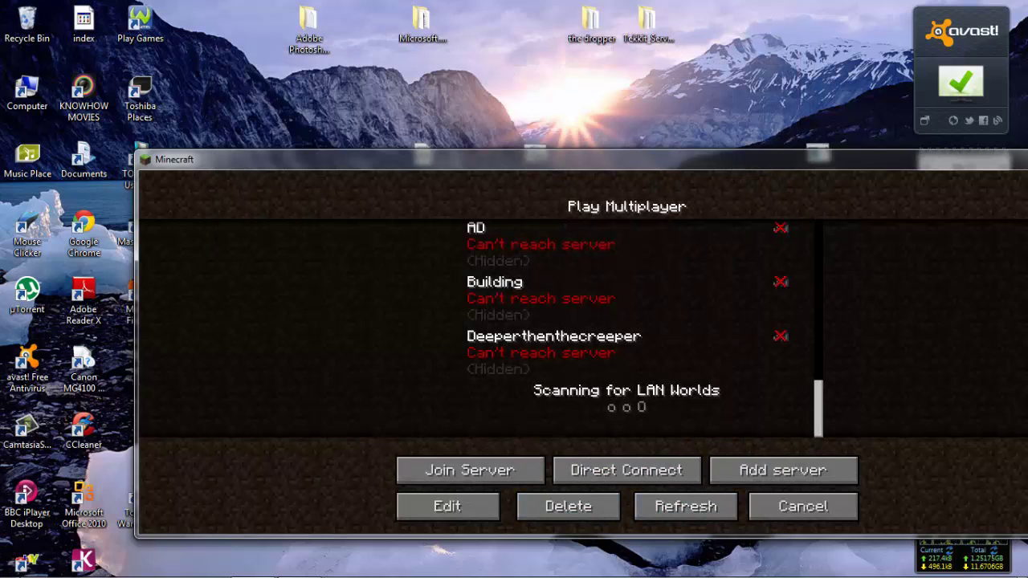
Open a Command Prompt window from the Windows accessories
mouse_move(22, 568)
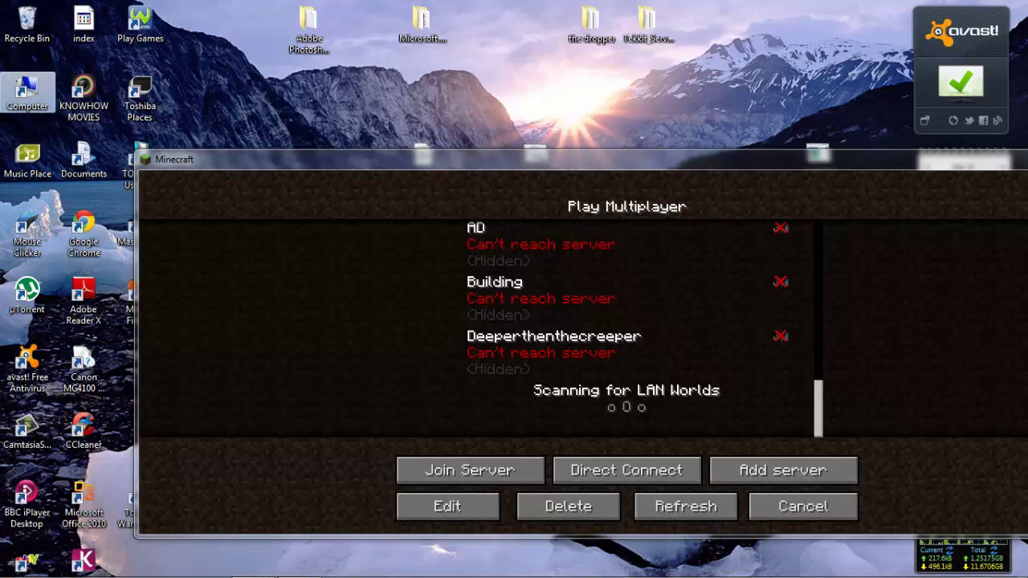
left_click(21, 565)
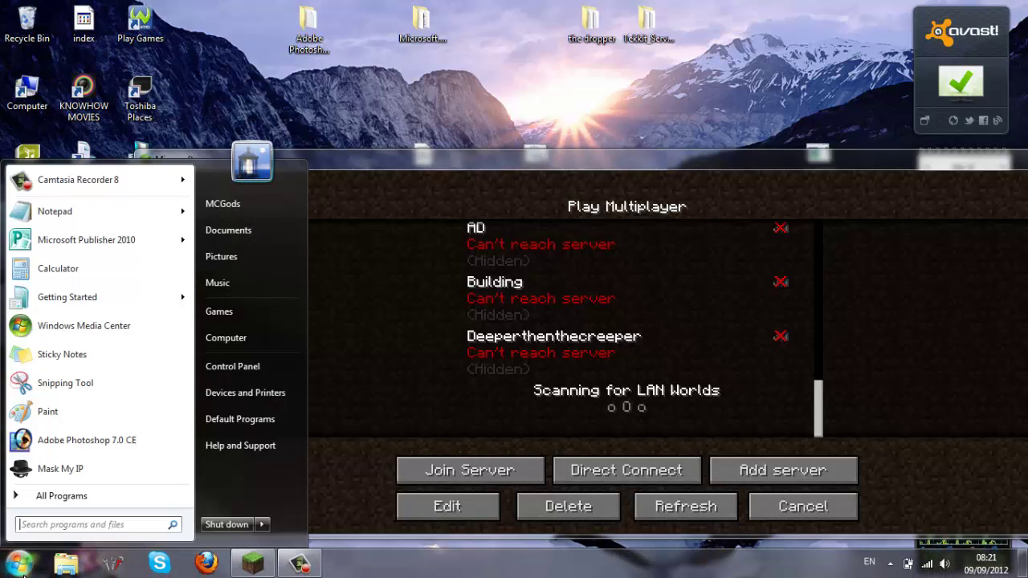
left_click(63, 496)
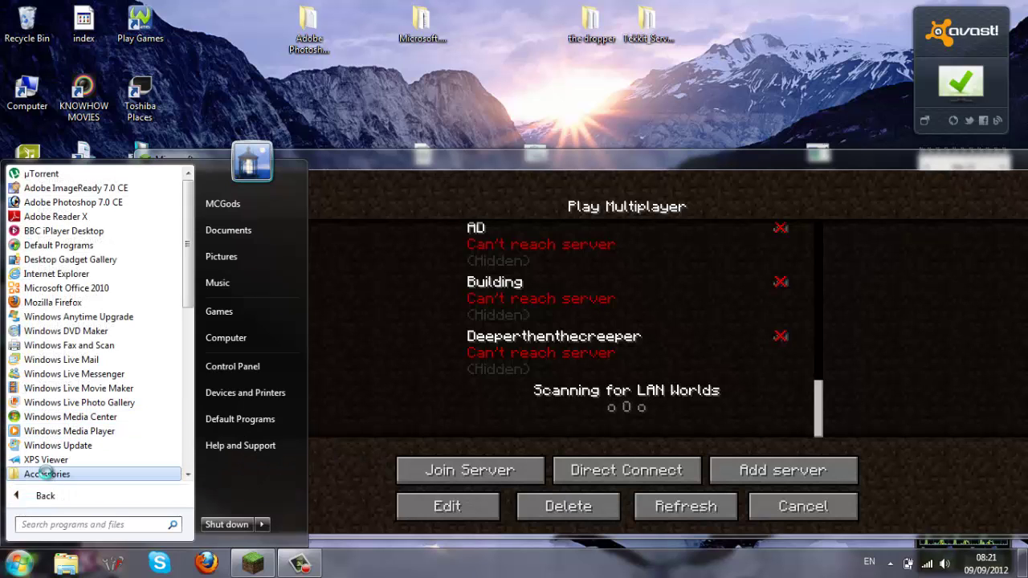
left_click(48, 475)
left_click(74, 218)
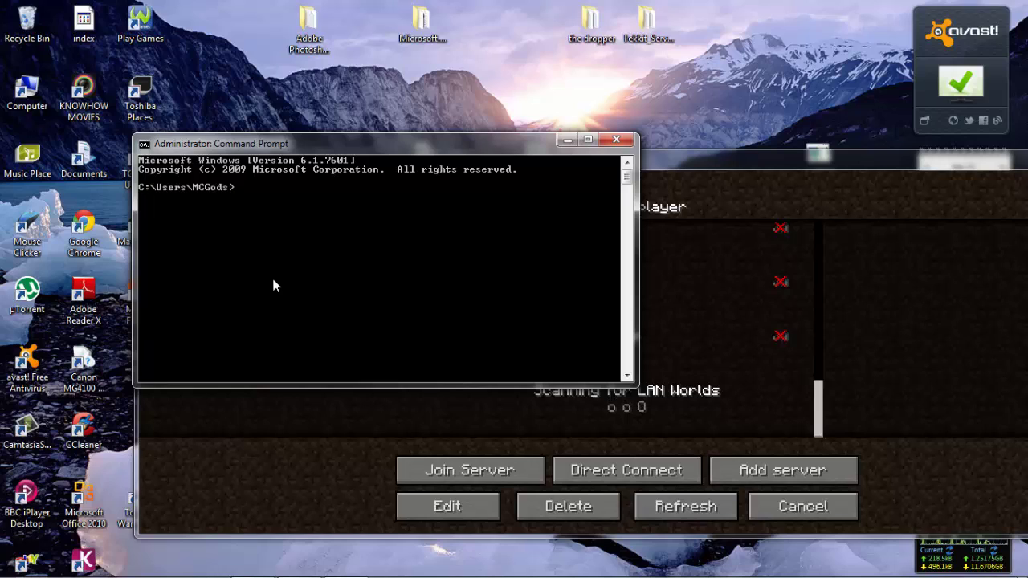
Ping the local address 192.168.1.13 to test whether the other computer responds, and close the Command Prompt
type("ping")
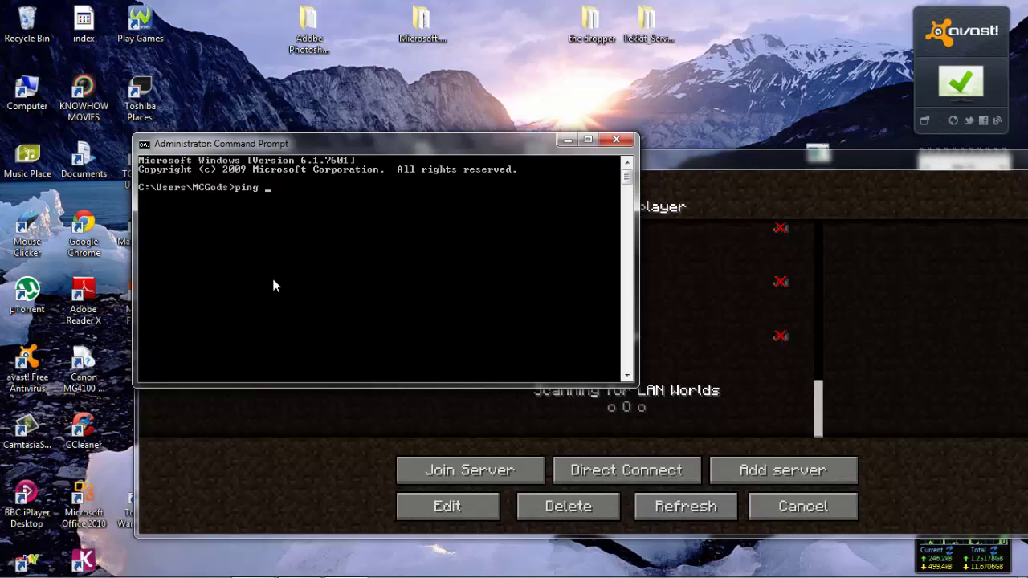
type("192.168.")
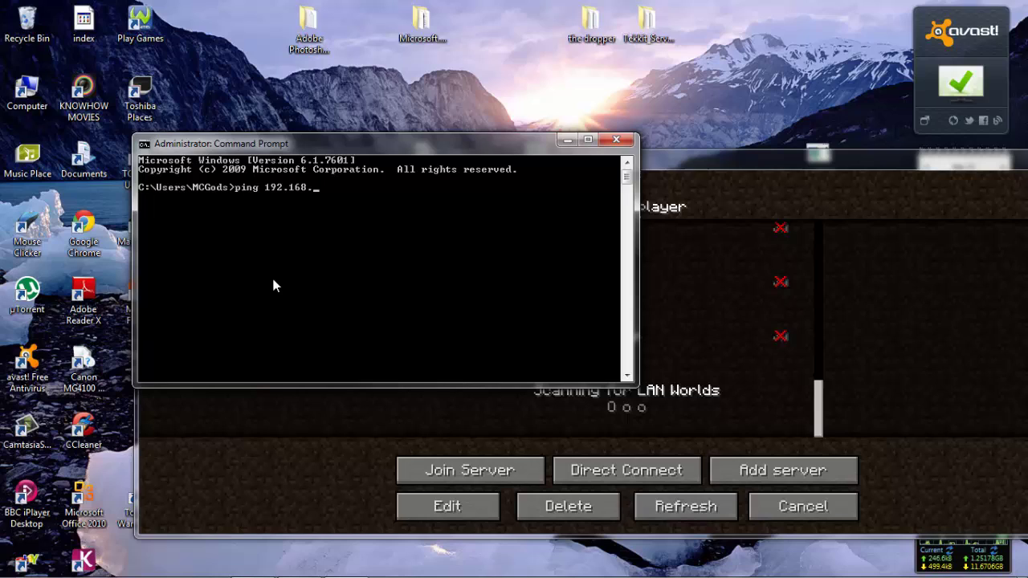
type("1.13")
key("Return")
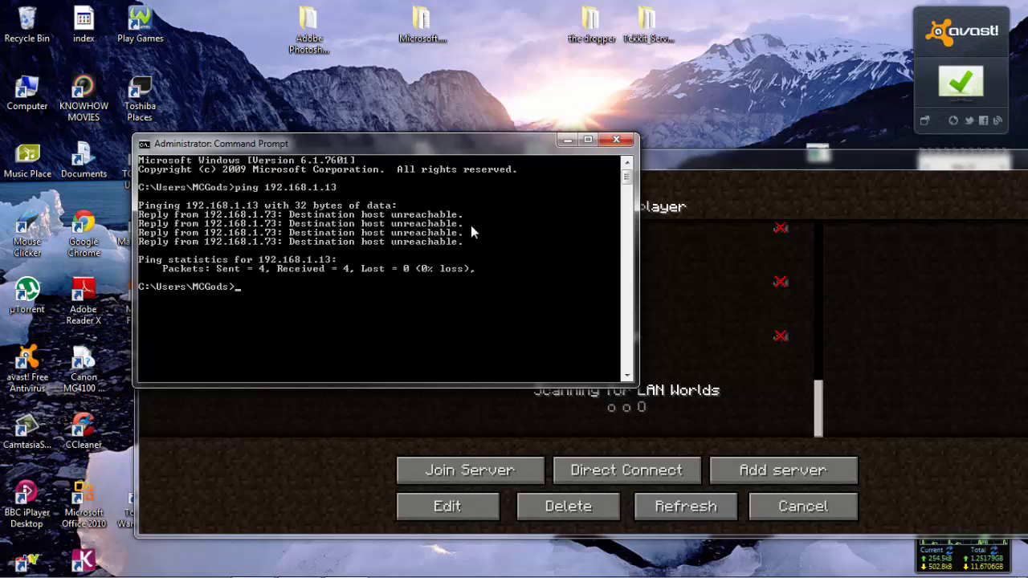
left_click(622, 144)
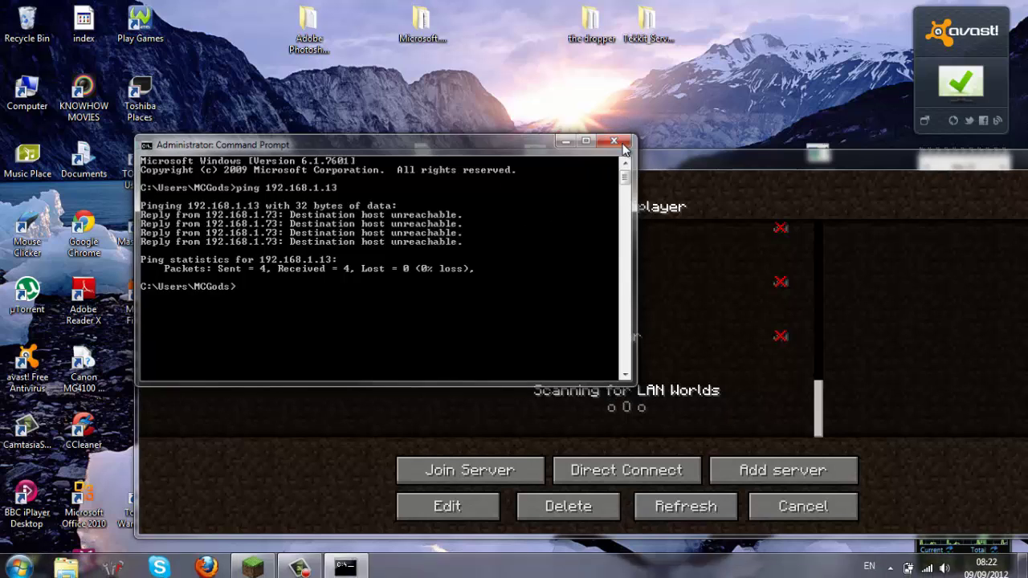
Leave the multiplayer server list in Minecraft and load the singleplayer world named 1.3
left_click(777, 514)
left_click(583, 349)
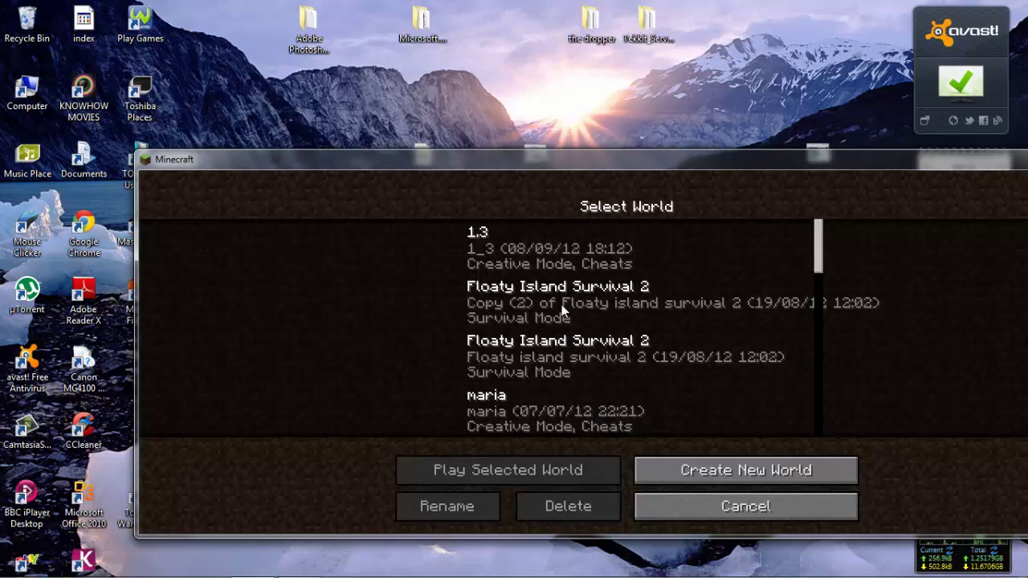
left_click(550, 247)
left_click(534, 465)
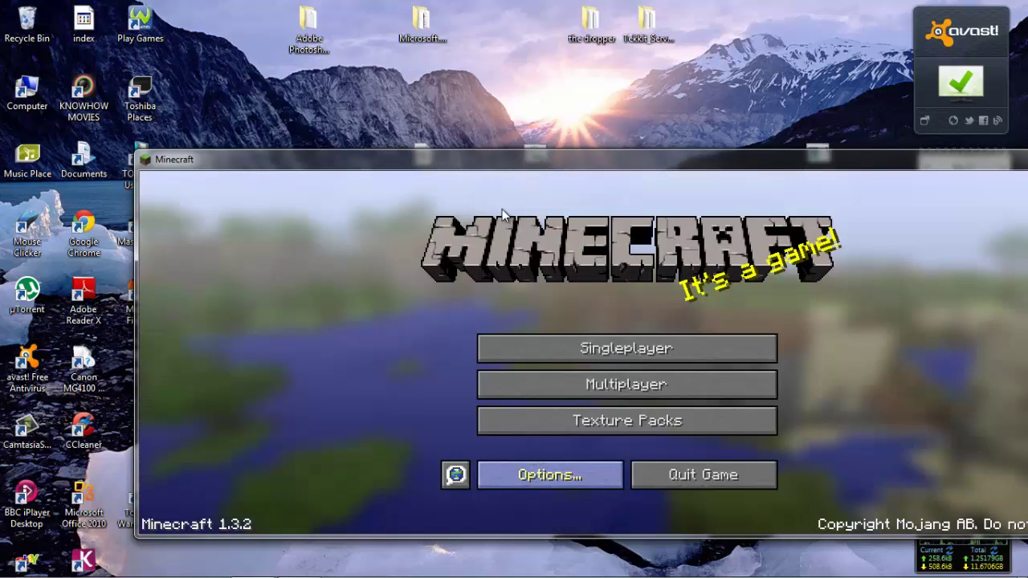
left_click_drag(530, 166, 528, 161)
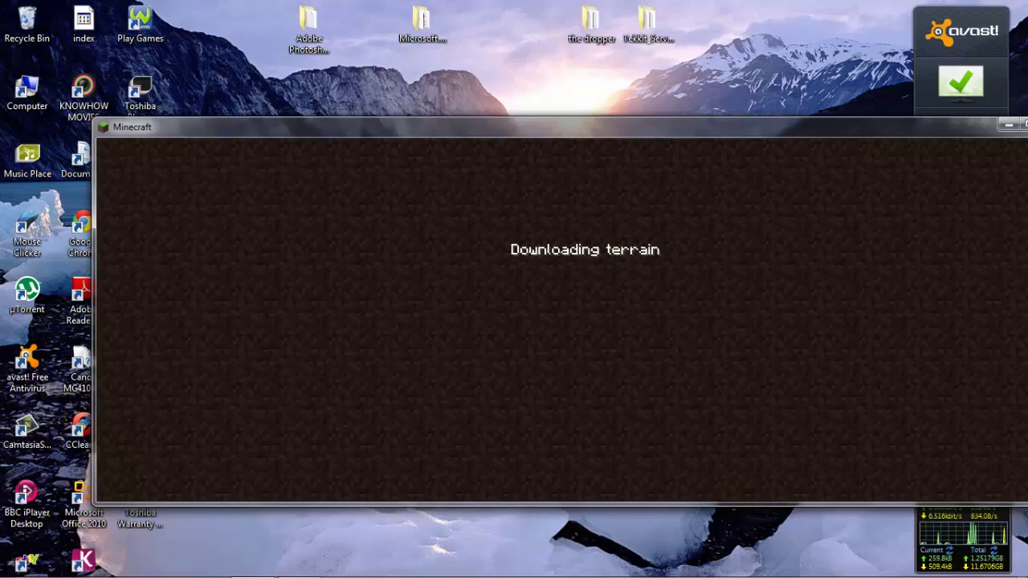
Walk out of the building onto the open grass field
key("w")
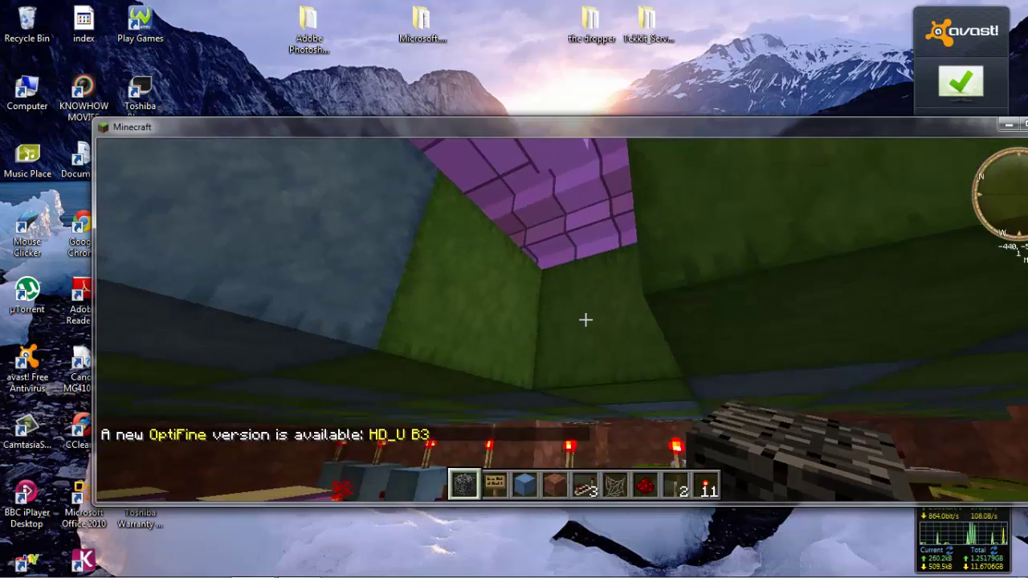
key("w")
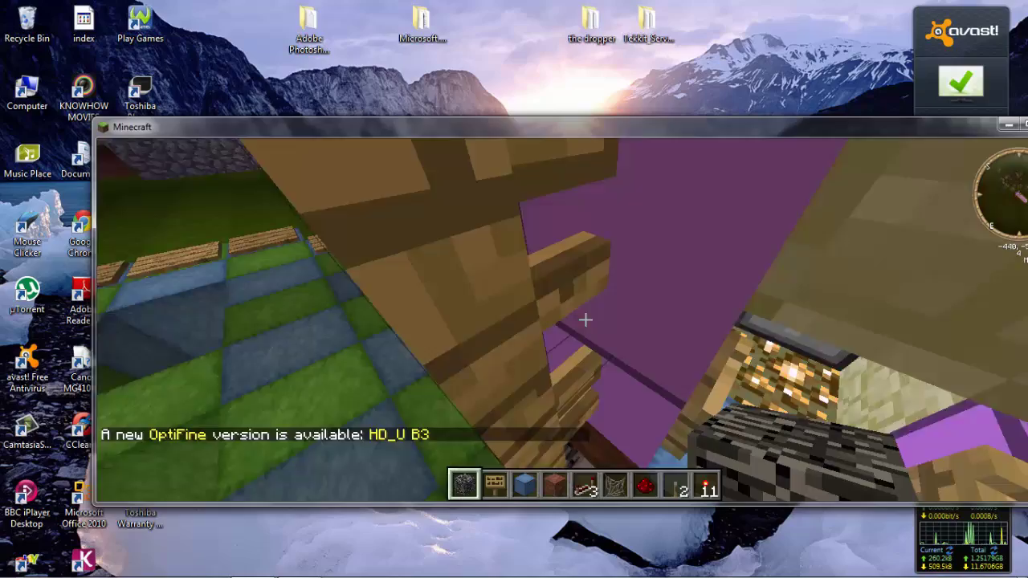
key("w")
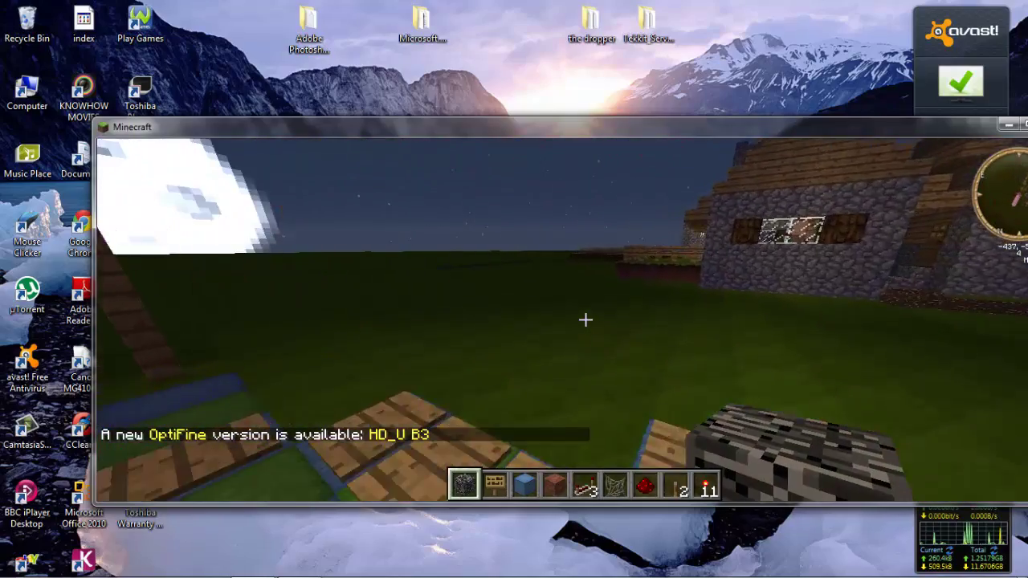
key("w")
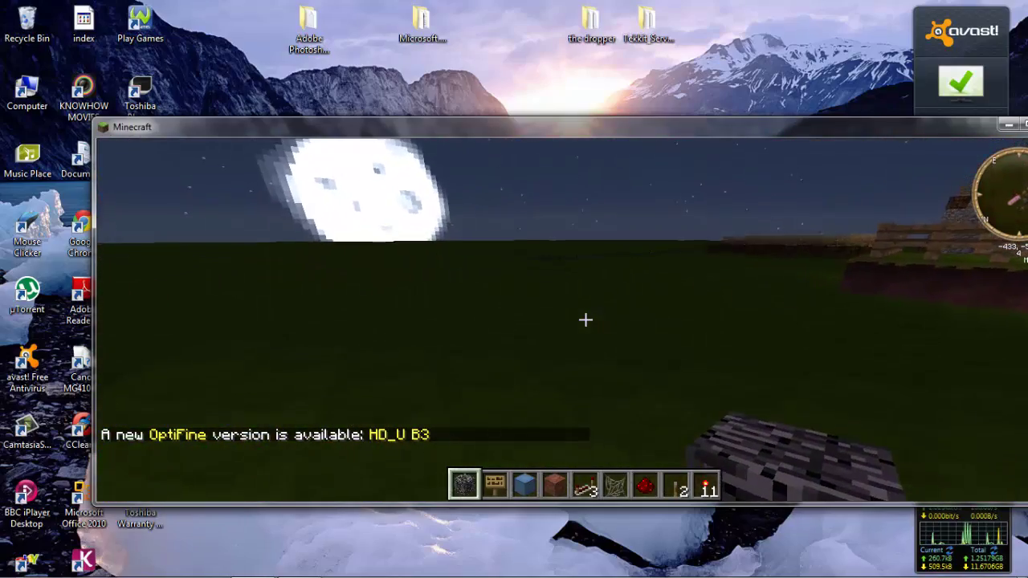
Examine the Open to LAN settings for game mode and cheats, and return to the game menu without starting a LAN world
key("Escape")
left_click(537, 365)
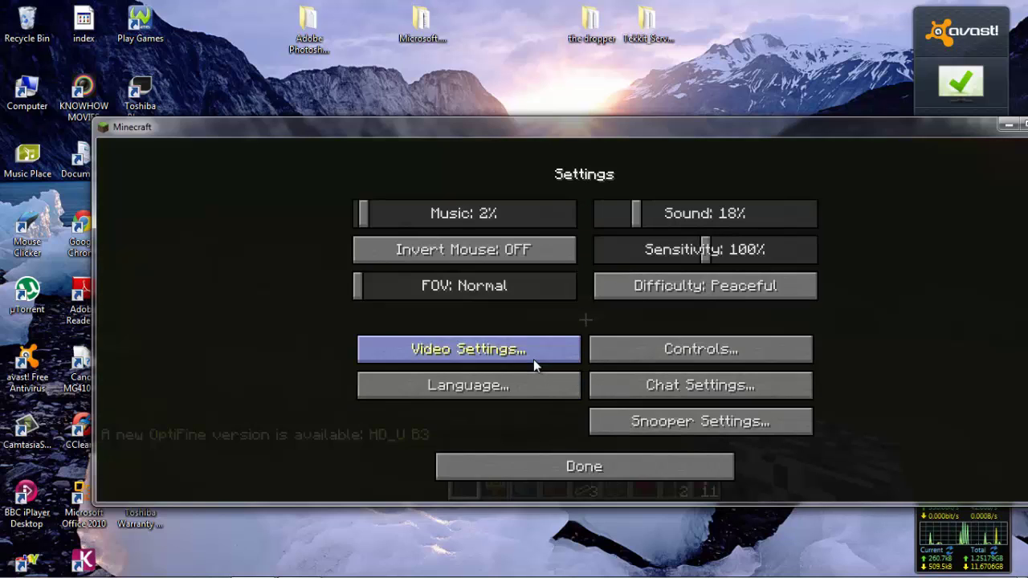
left_click(570, 475)
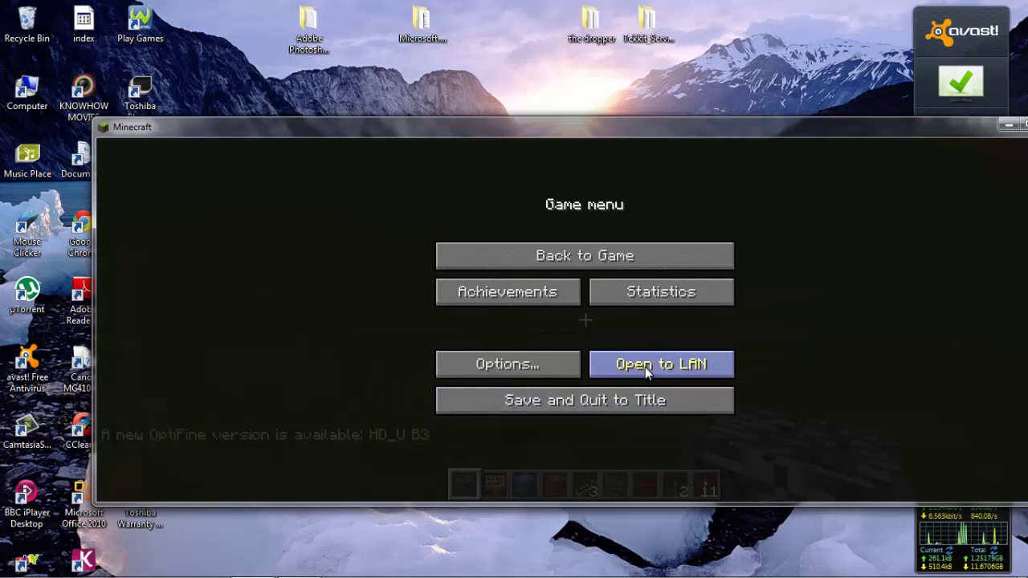
left_click(645, 367)
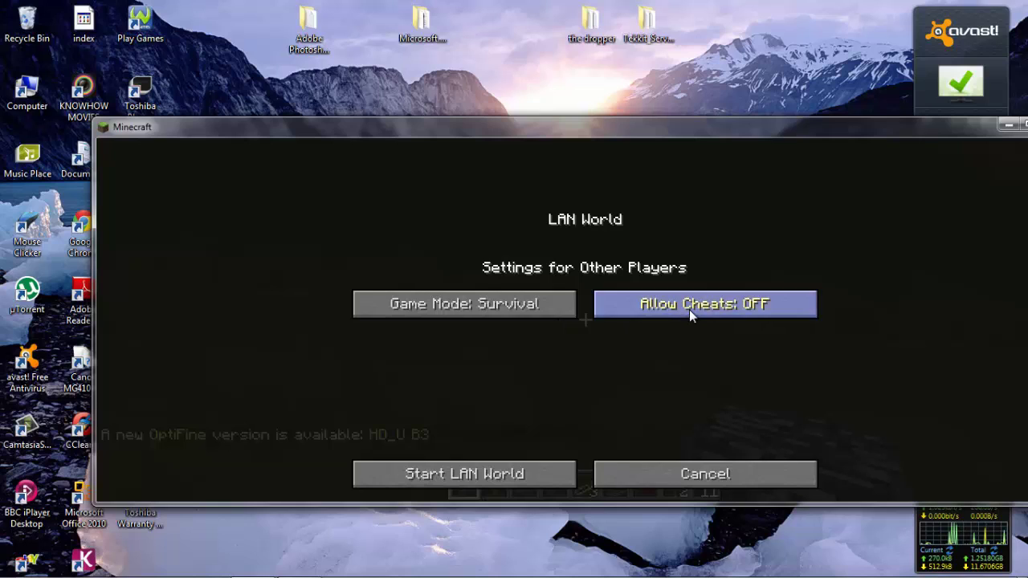
left_click(622, 474)
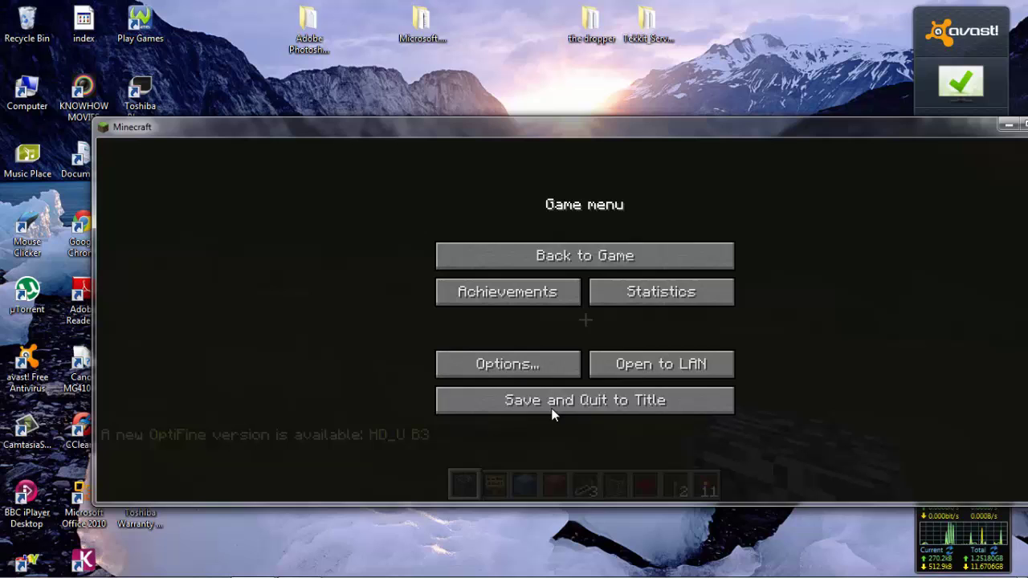
Bring the whole game window into view, save and quit the world to the title, and open the multiplayer server list
left_click_drag(912, 134, 843, 110)
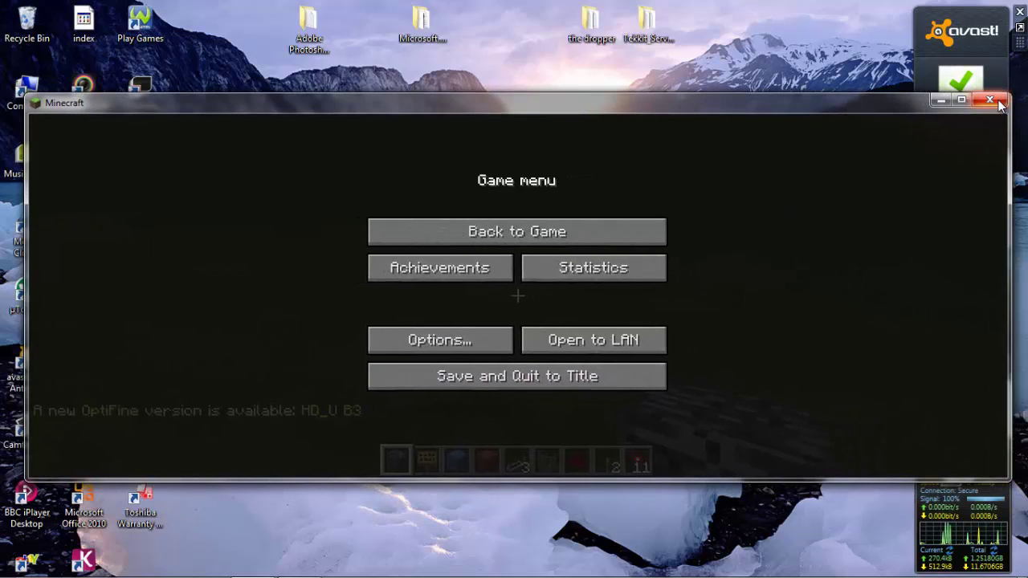
left_click(624, 230)
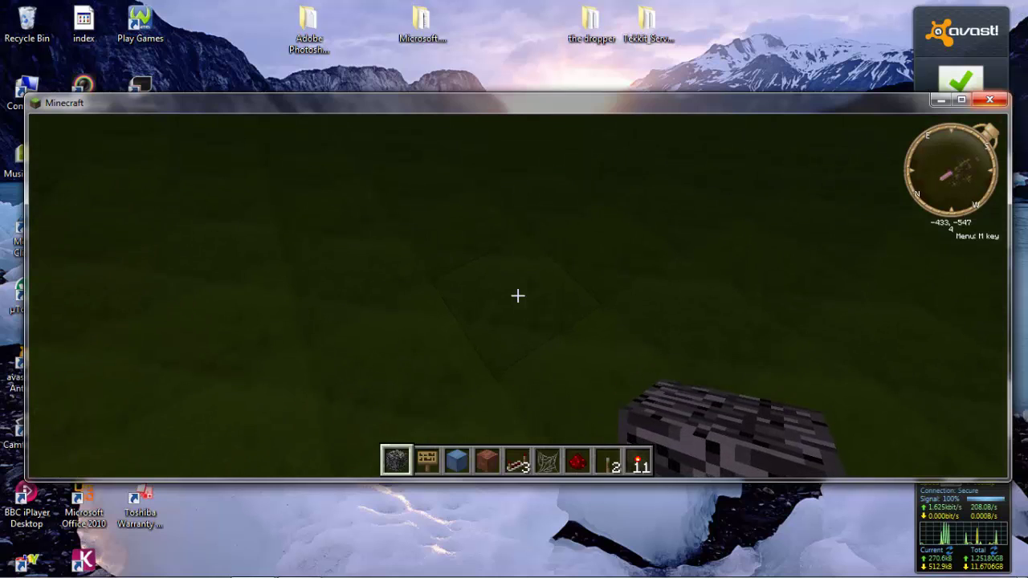
key("Escape")
left_click(493, 383)
left_click(498, 325)
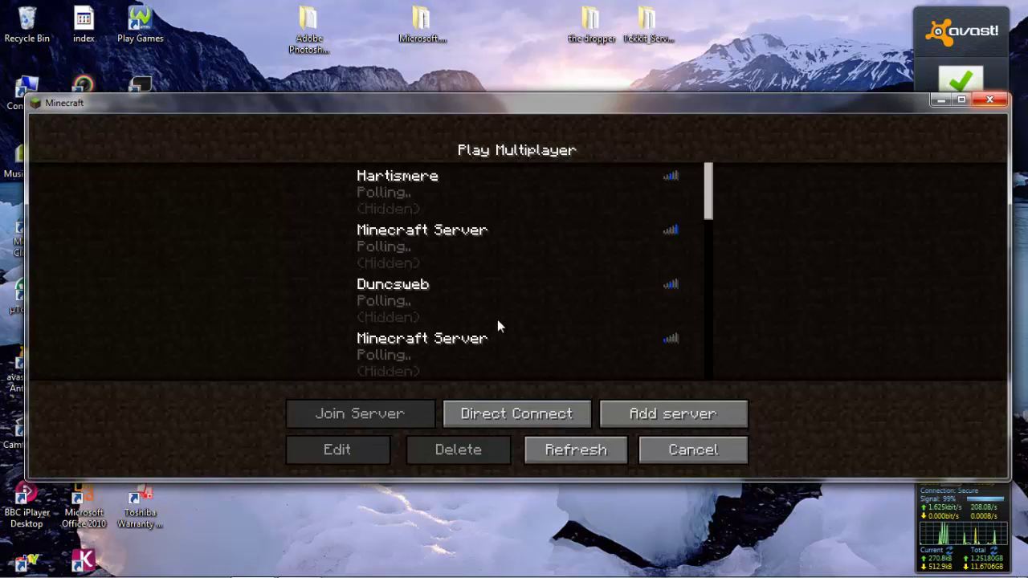
Start a direct server connection and enter the port part :8256 in the server address, leaving the cursor in front of it
scroll(497, 320, "down", 10)
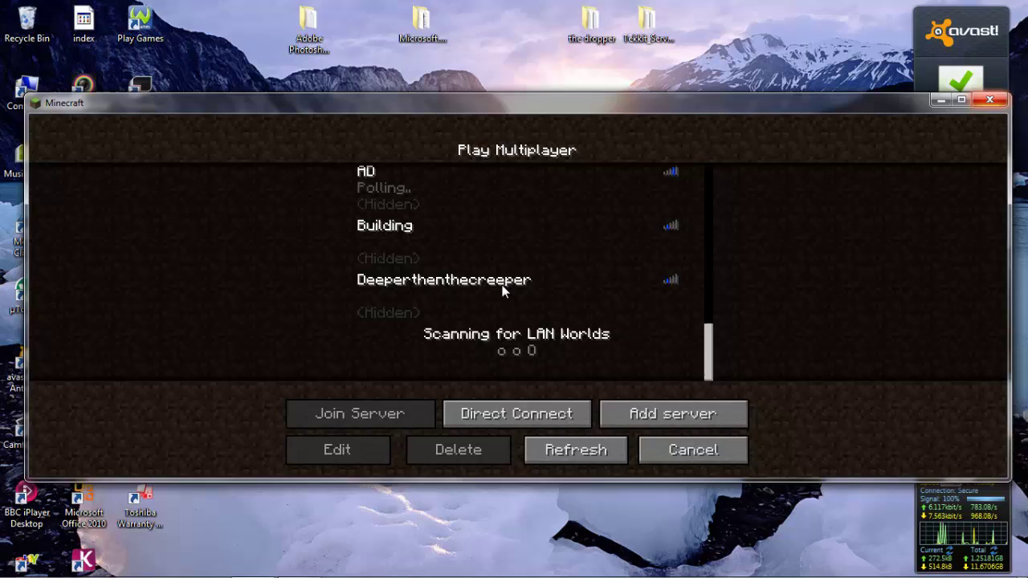
left_click(496, 416)
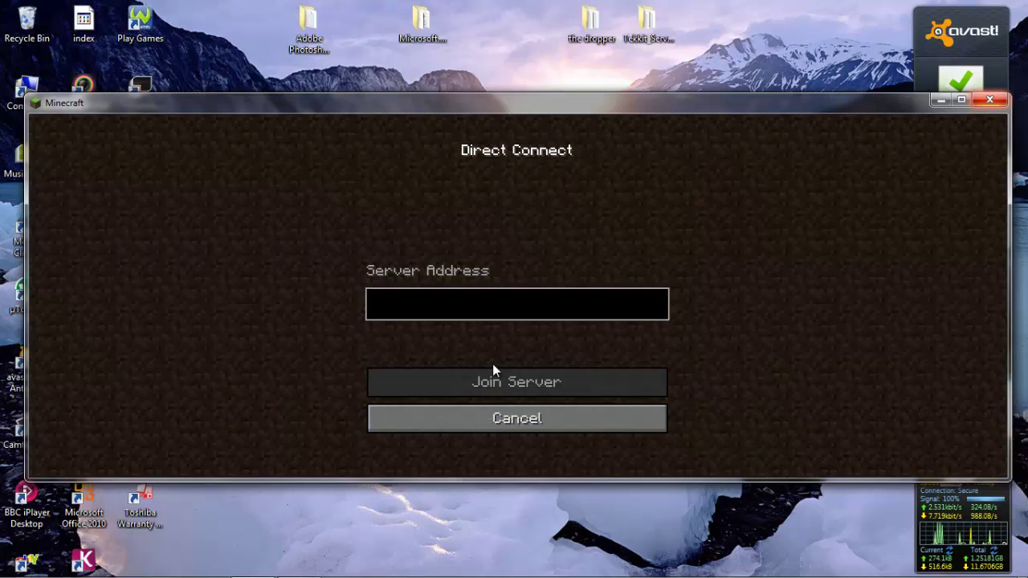
type(":82")
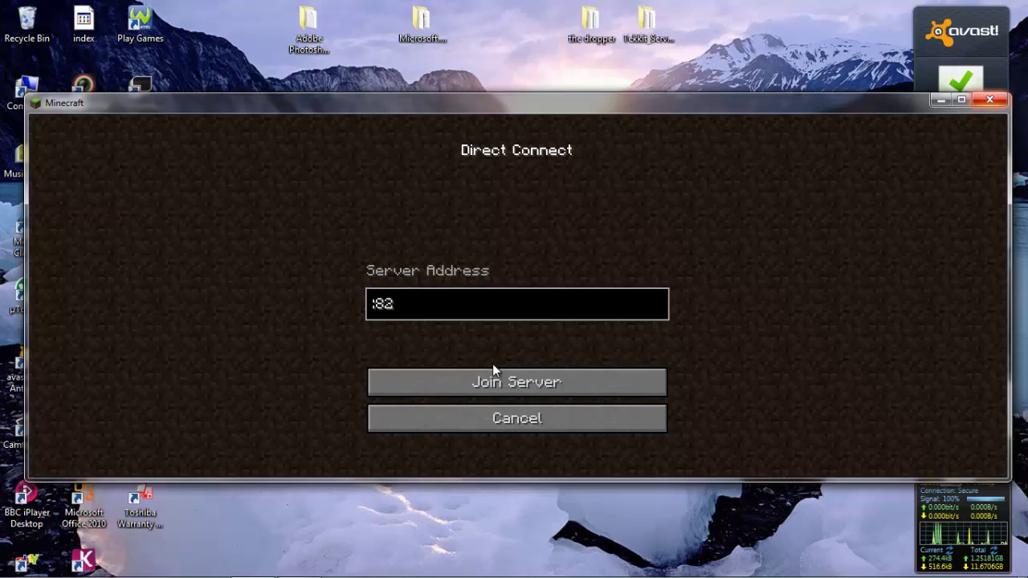
type("56")
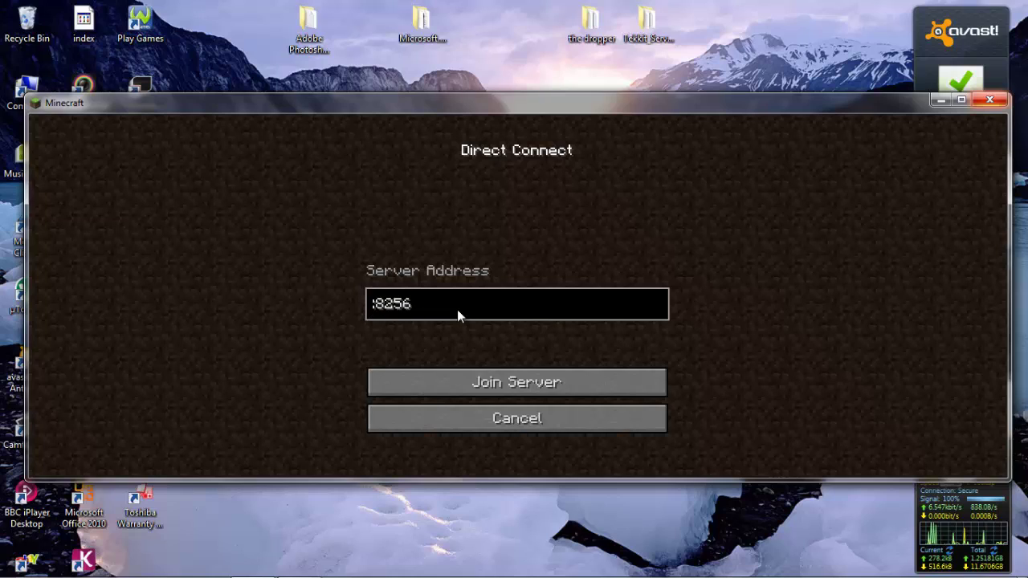
left_click(372, 309)
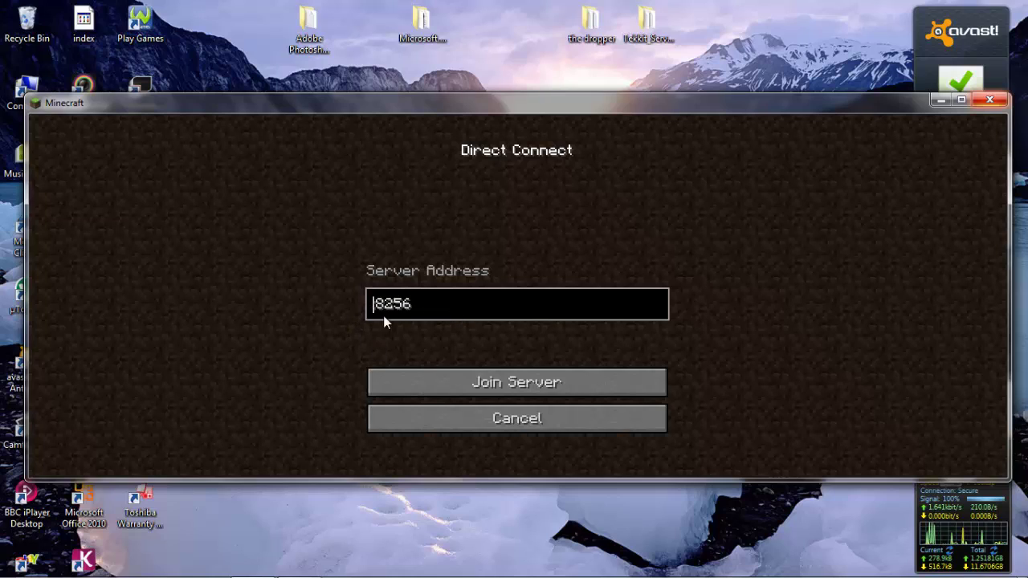